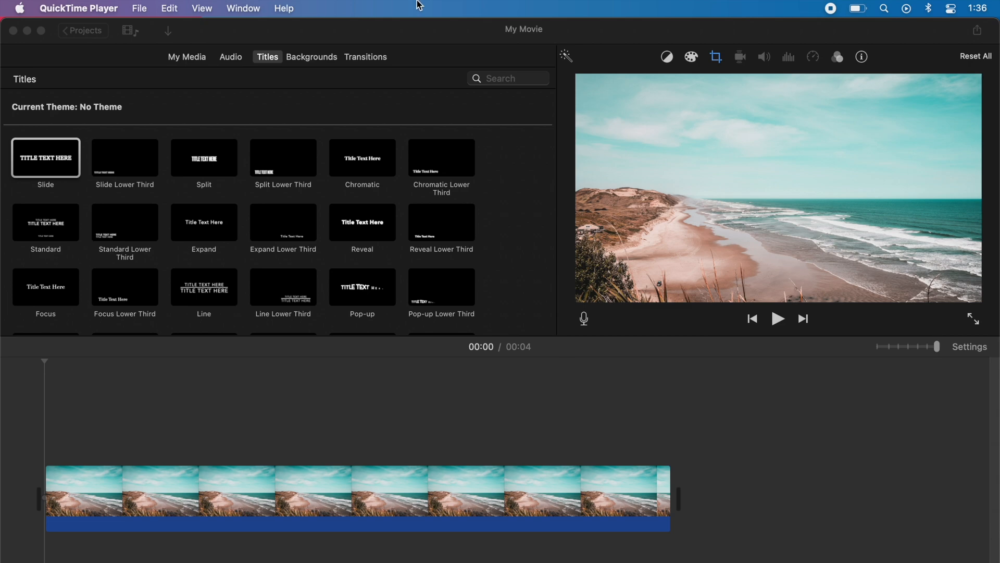
Make the iMovie window with the My Movie beach-clip project active
click(453, 36)
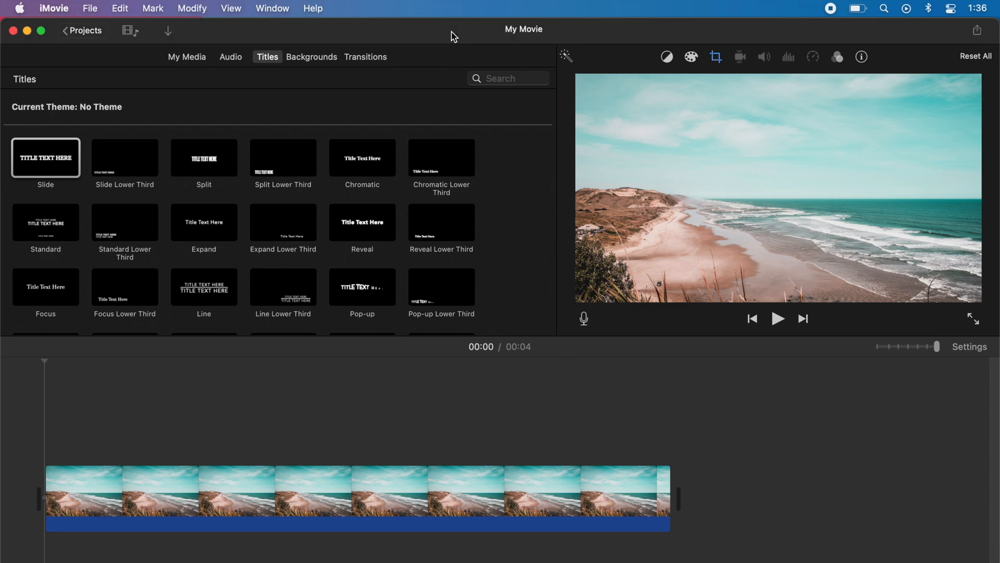
Switch to Safari and load dafont.com from the address bar
key(ctrl+Up)
click(429, 163)
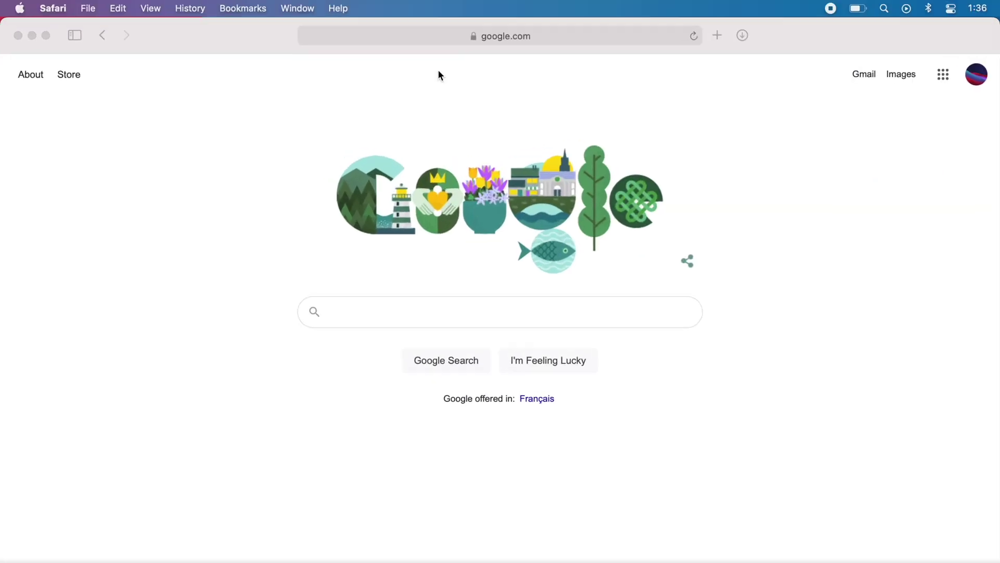
click(549, 36)
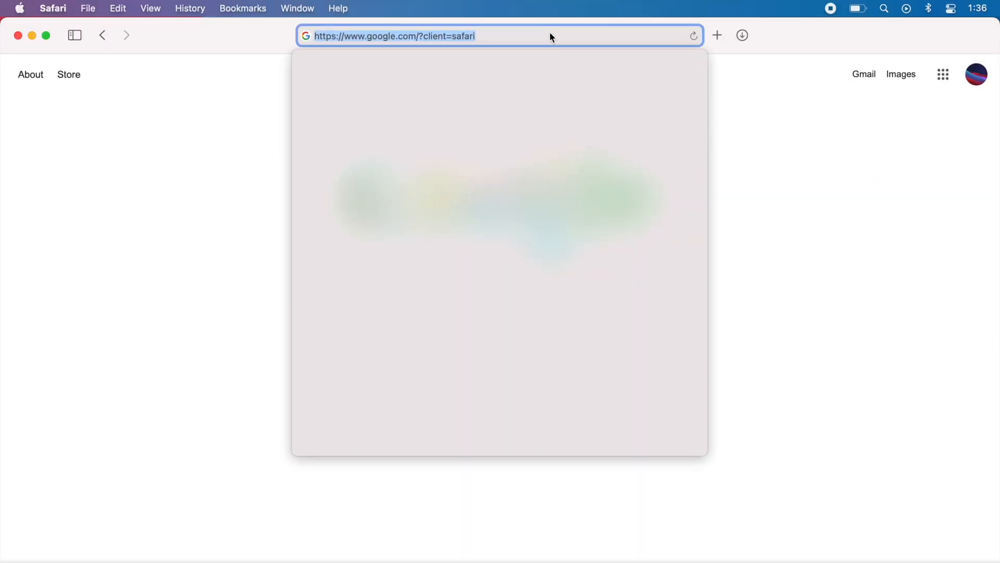
text(dafont)
key(Return)
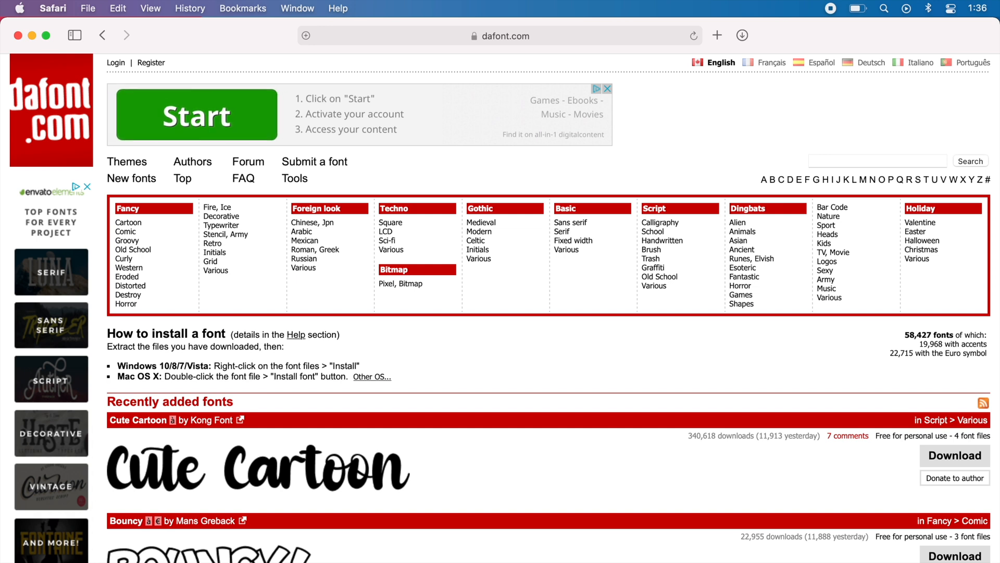
scroll(615, 140, down, 1)
scroll(615, 140, down, 2)
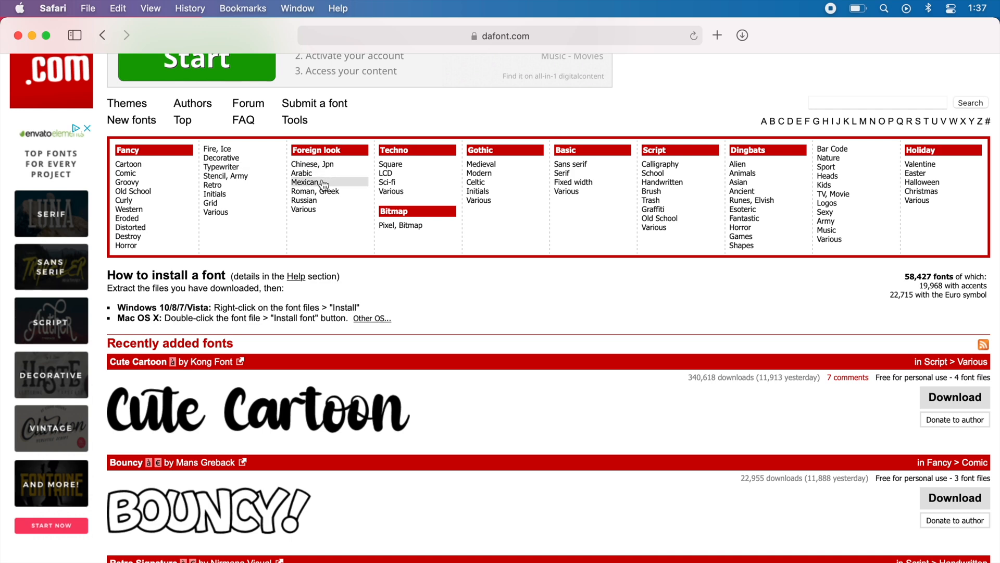
Show the Groovy fancy fonts filtered to 100% free, public-domain licences
click(127, 182)
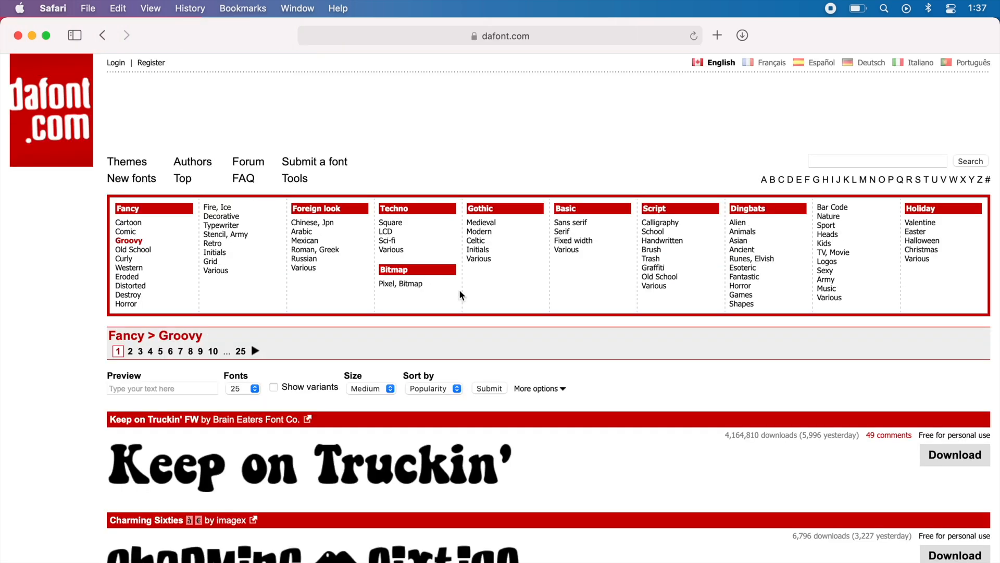
scroll(459, 289, down, 3)
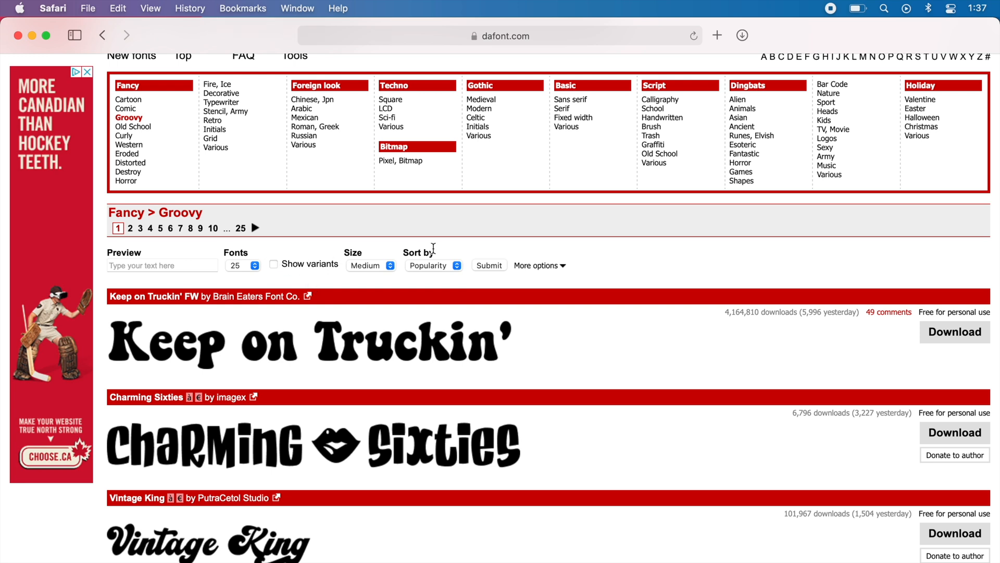
click(538, 265)
click(247, 284)
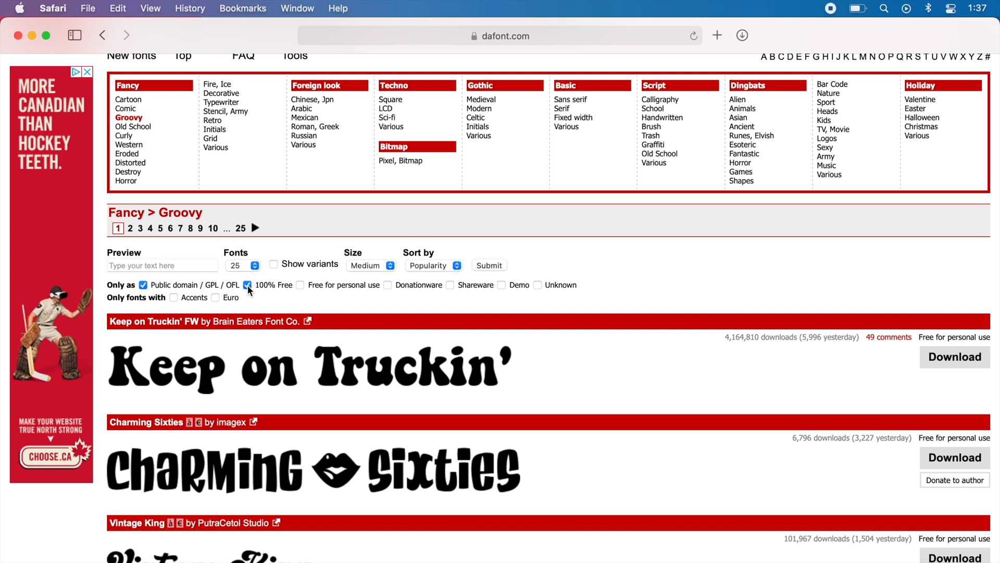
scroll(442, 411, down, 1)
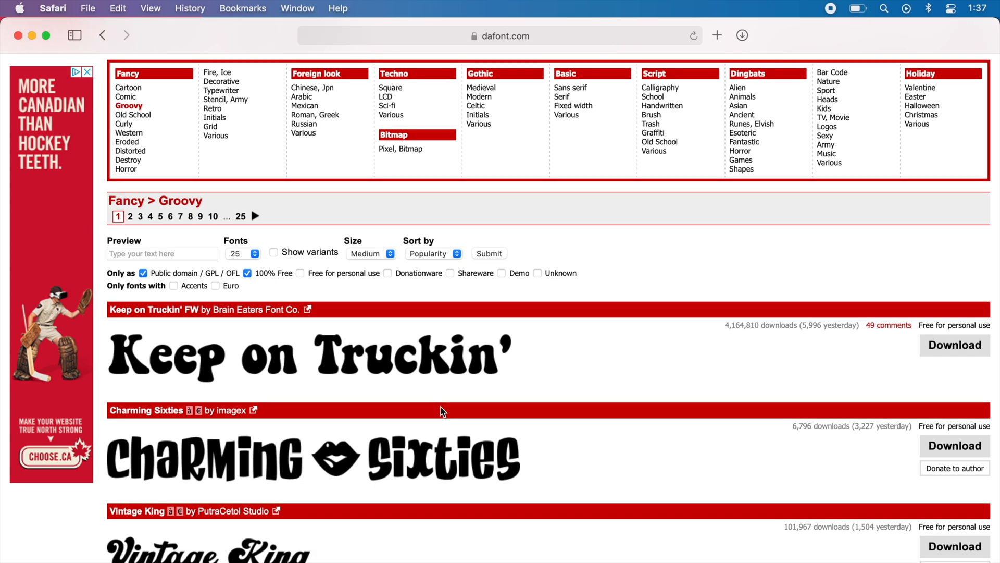
scroll(586, 405, down, 5)
scroll(586, 405, down, 5)
scroll(586, 406, down, 5)
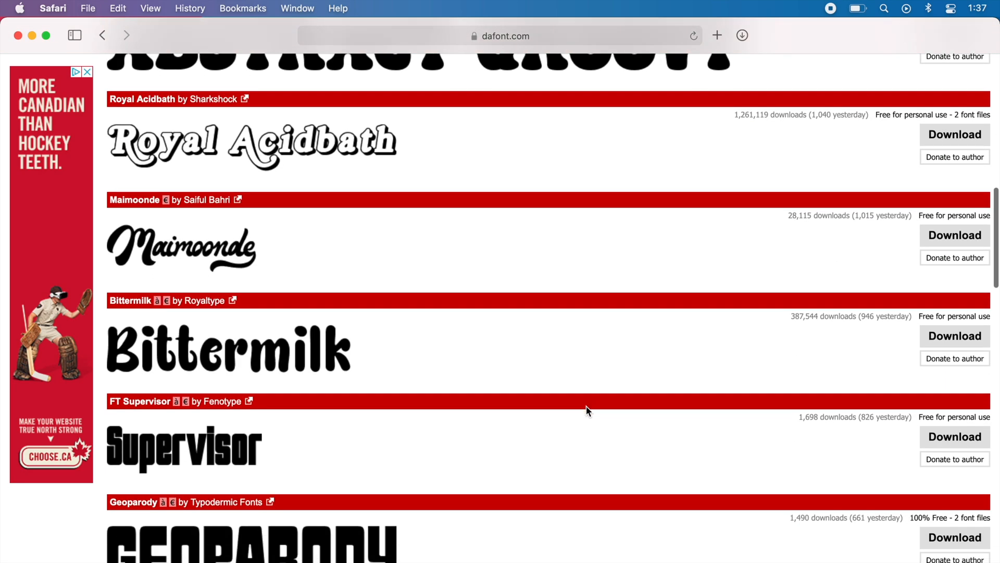
scroll(586, 406, down, 2)
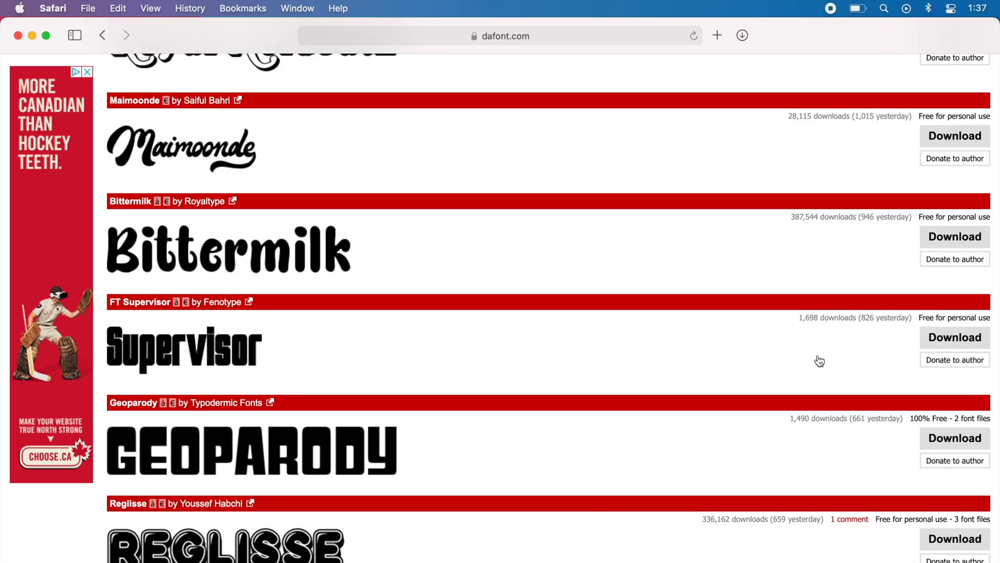
scroll(819, 361, down, 4)
scroll(819, 360, down, 3)
scroll(820, 360, down, 3)
scroll(819, 361, down, 3)
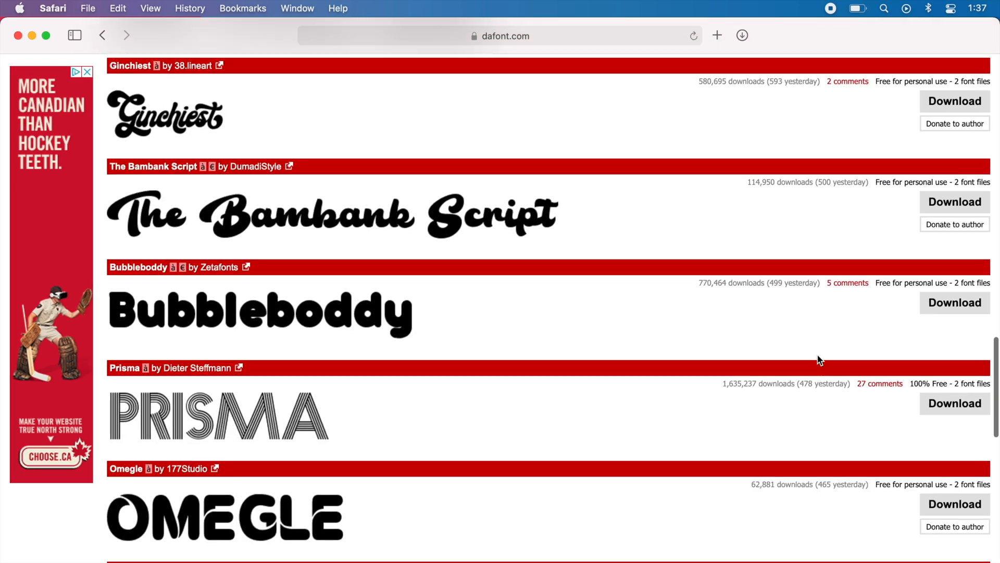
scroll(819, 361, down, 3)
scroll(819, 360, down, 1)
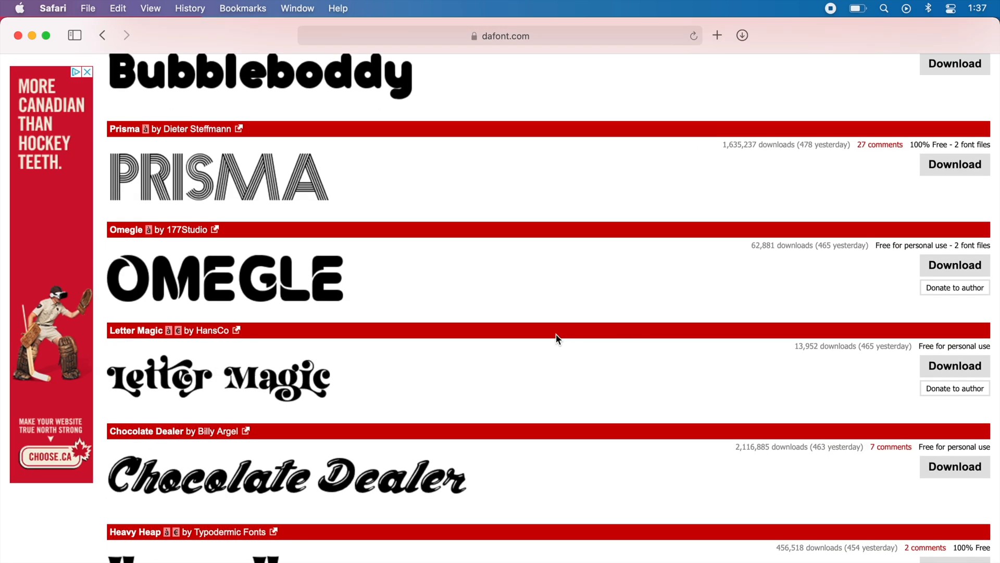
scroll(555, 337, up, 2)
Download Prisma, then preview Prisma.otf from the prisma folder in Downloads
click(955, 301)
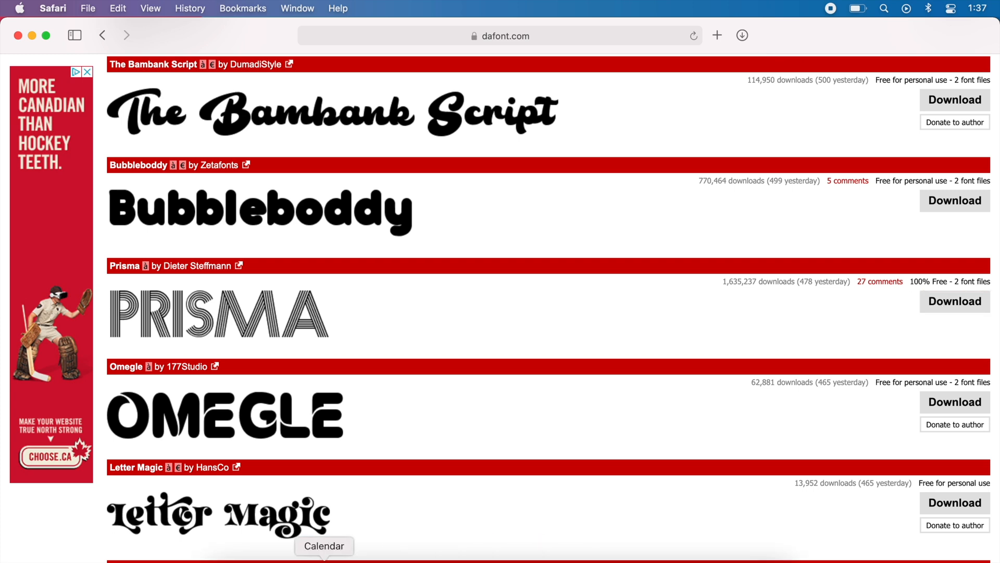
click(229, 559)
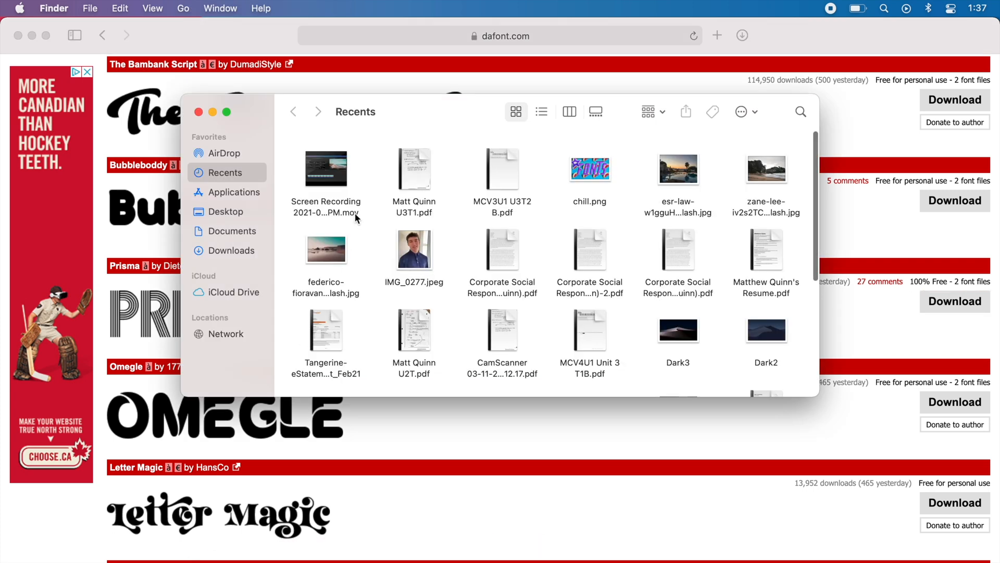
click(231, 250)
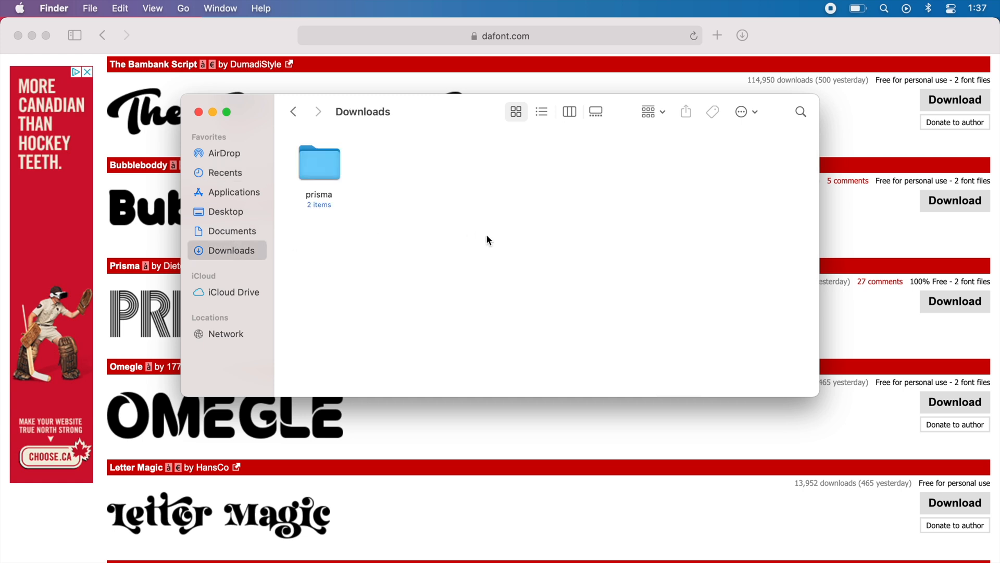
double_click(337, 170)
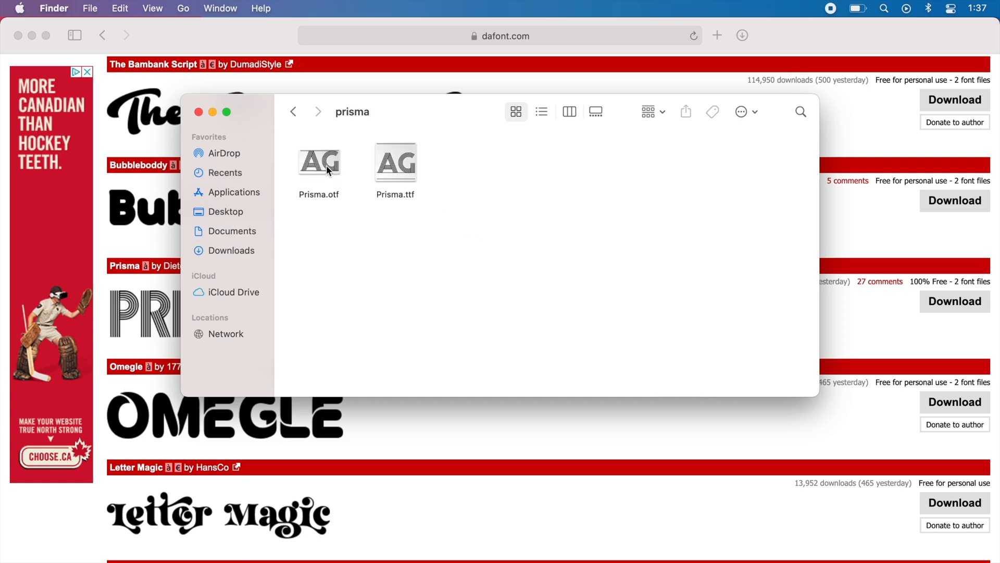
double_click(325, 164)
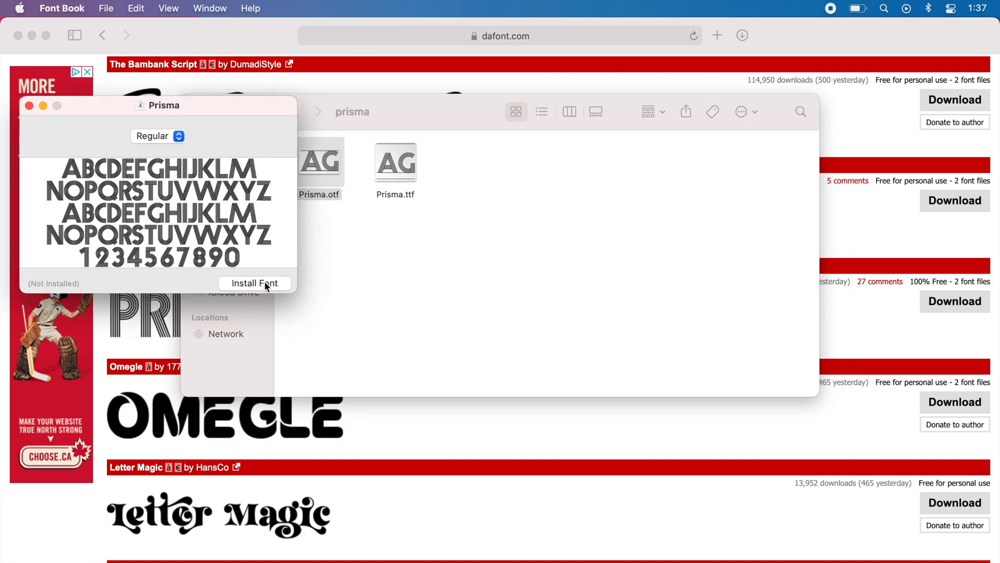
Install Prisma Regular via Font Book and spread out the open windows
click(265, 283)
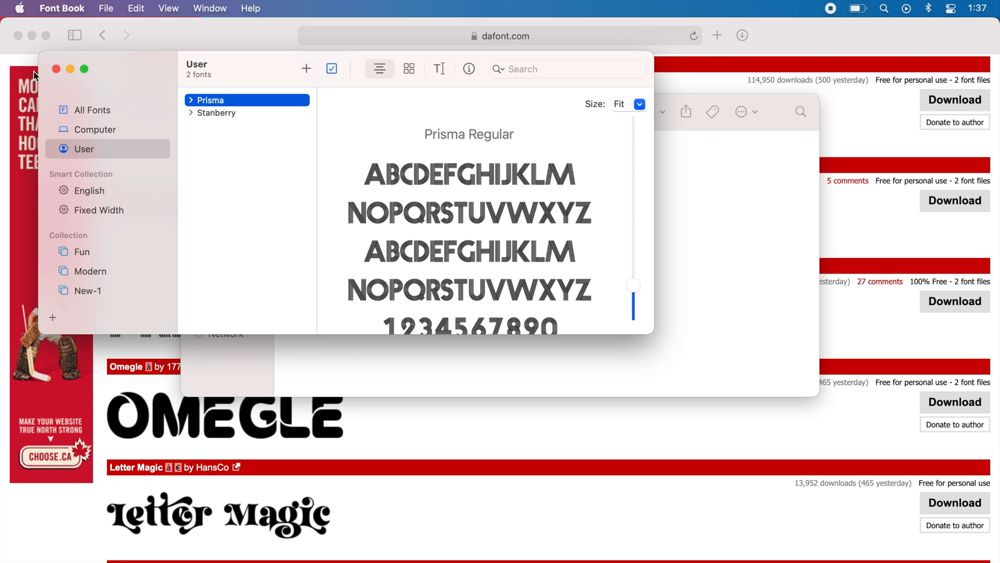
key(F3)
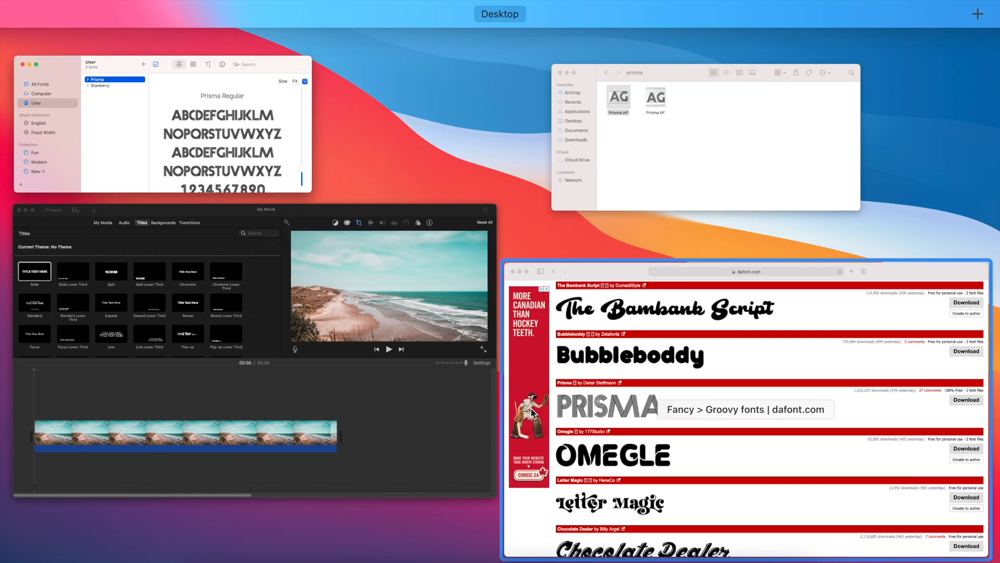
Add a Slide title above the beach clip and bring up the full Fonts panel
click(437, 389)
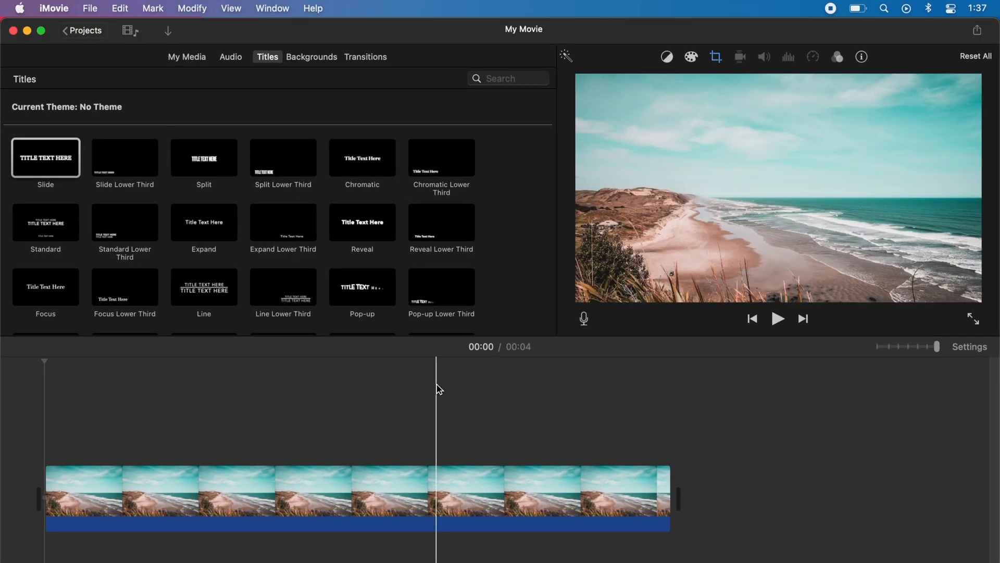
drag(28, 155, 46, 418)
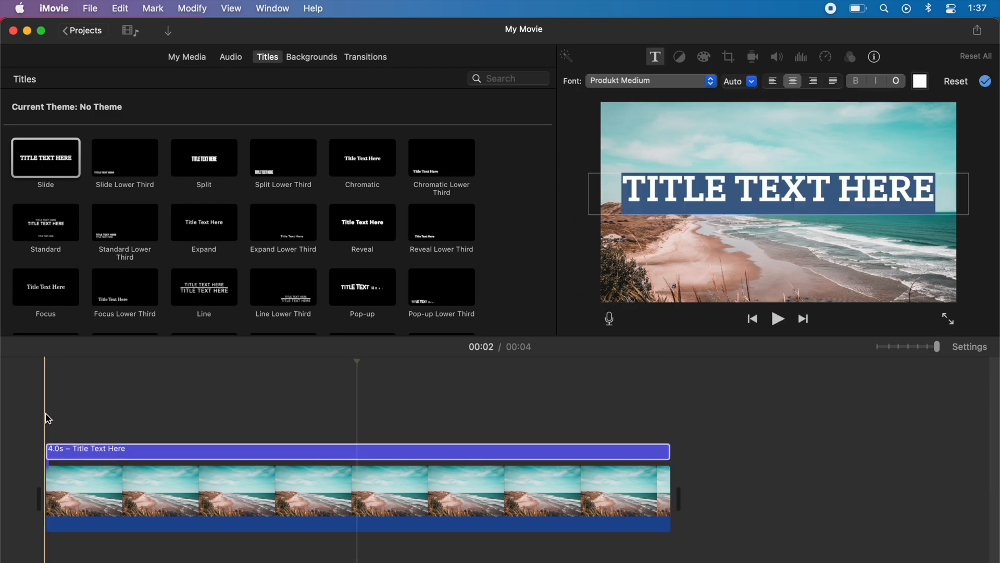
click(651, 80)
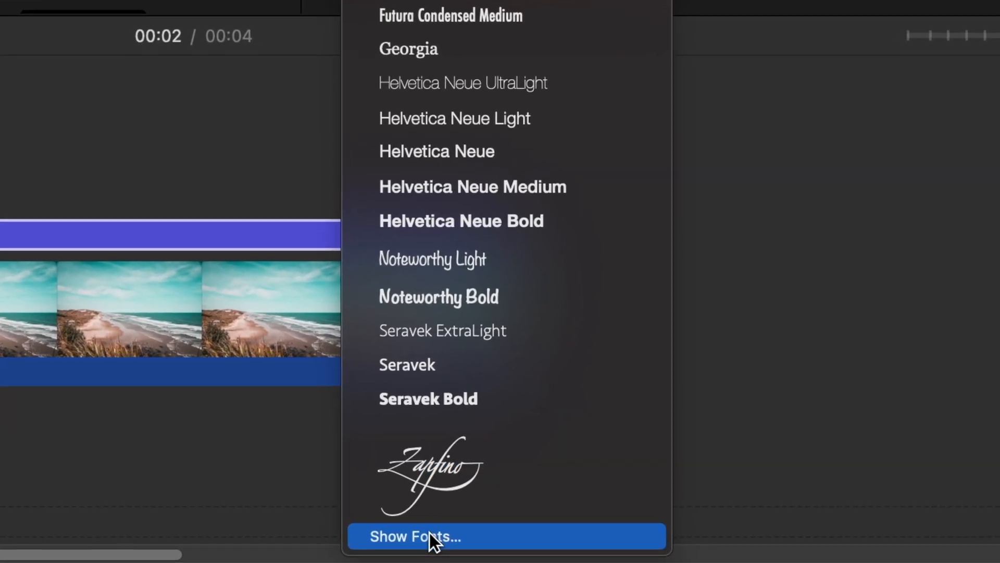
click(429, 536)
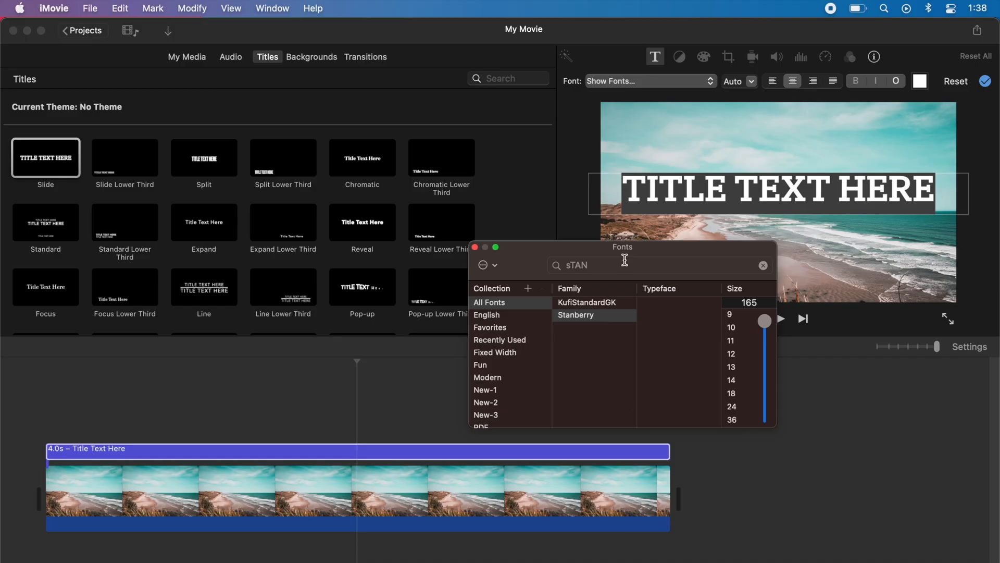
Clear the old Stanberry search and check the prisma folder before returning to iMovie
click(619, 265)
key(BackSpace)
key(BackSpace)
key(BackSpace)
key(BackSpace)
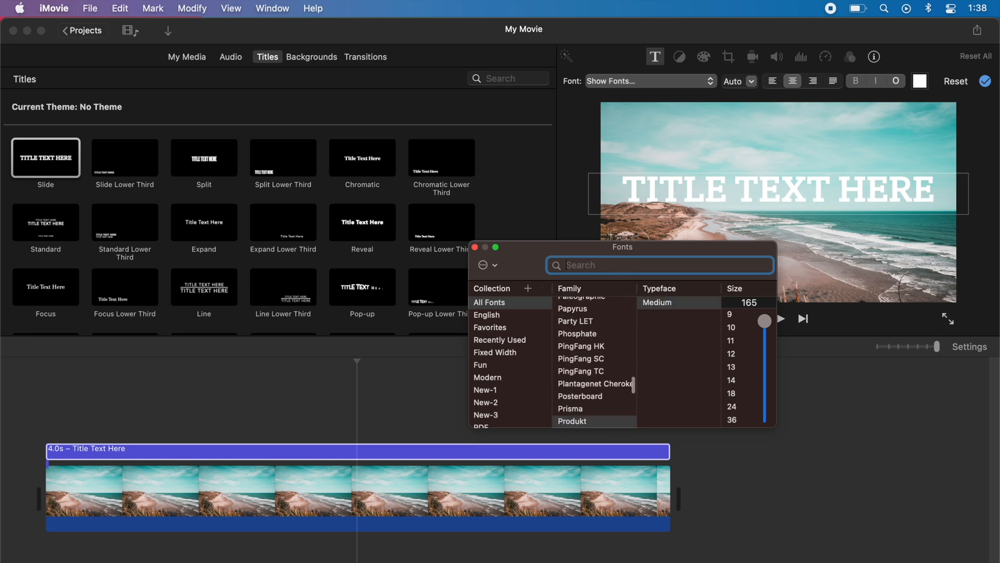
key(ctrl+Up)
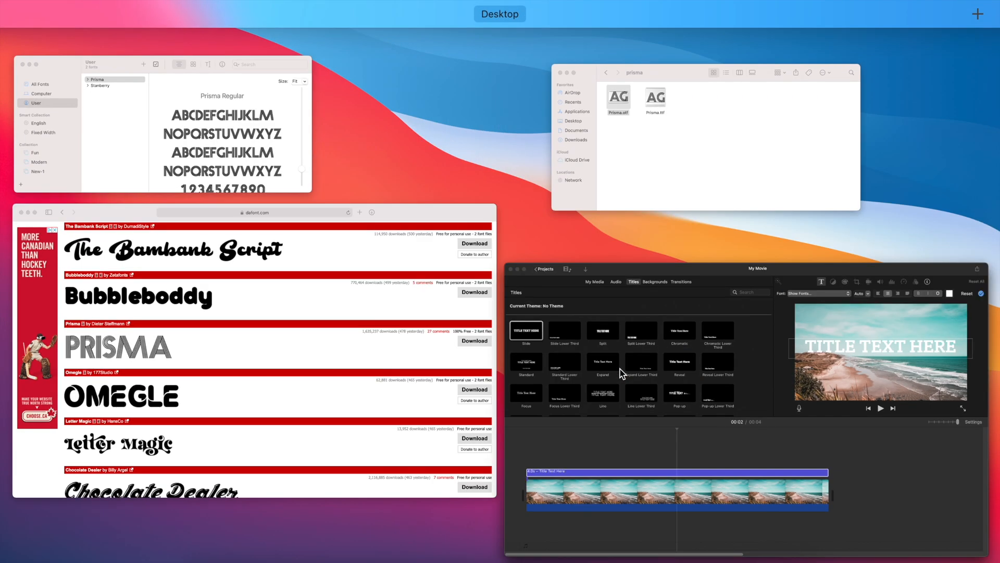
click(640, 124)
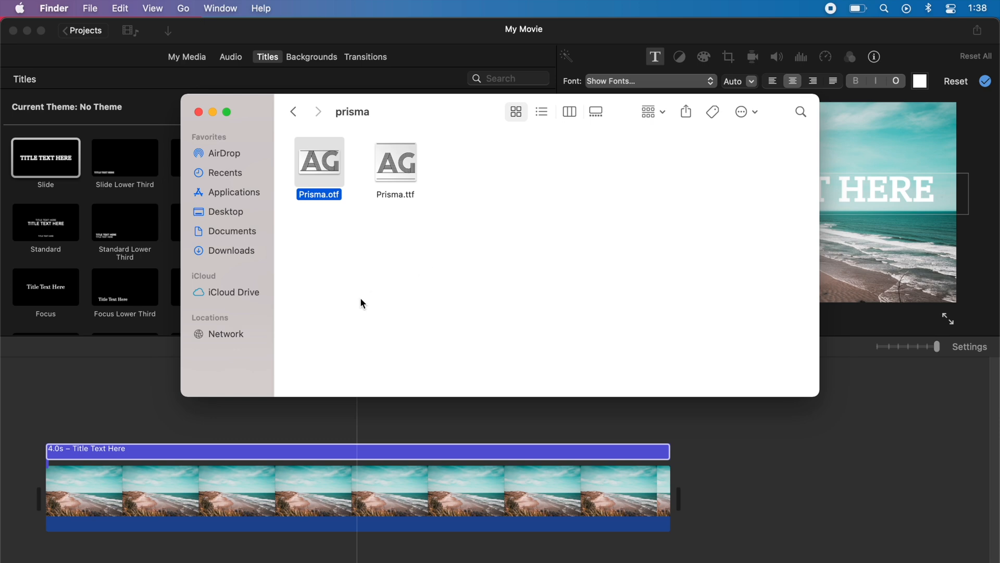
key(ctrl+Up)
click(656, 285)
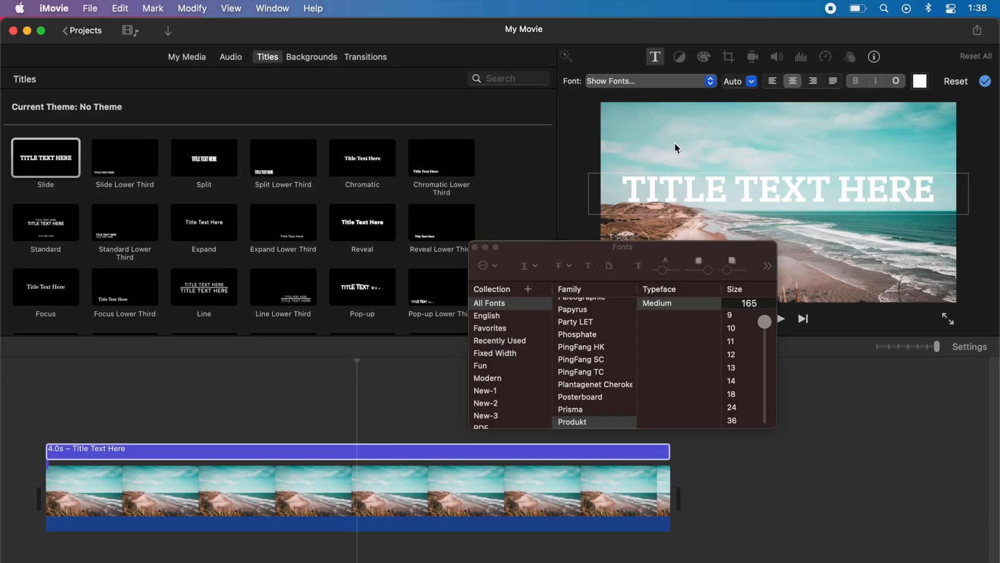
Search all font families for 'Pri' and choose the Prisma family
click(490, 302)
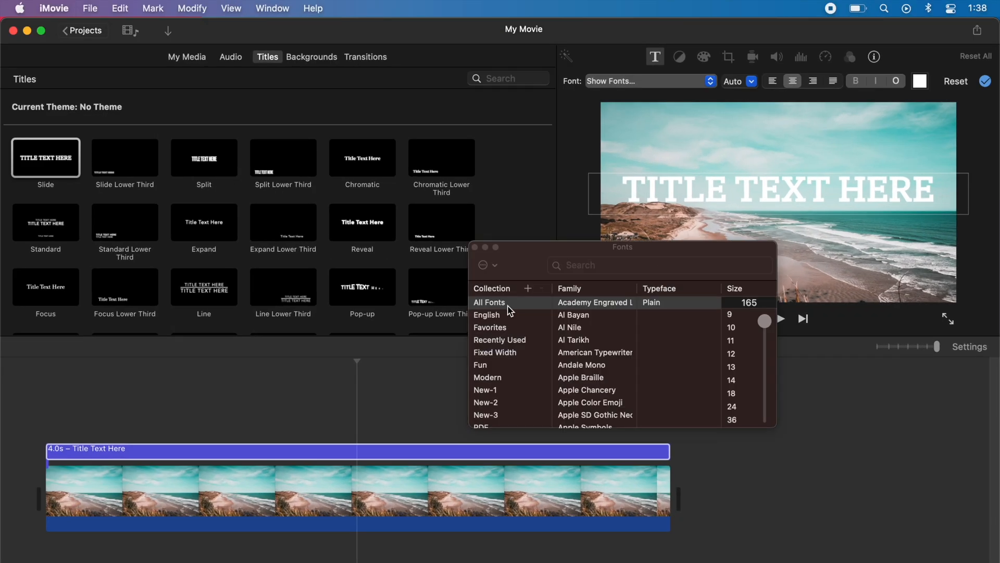
click(582, 266)
text(Pri)
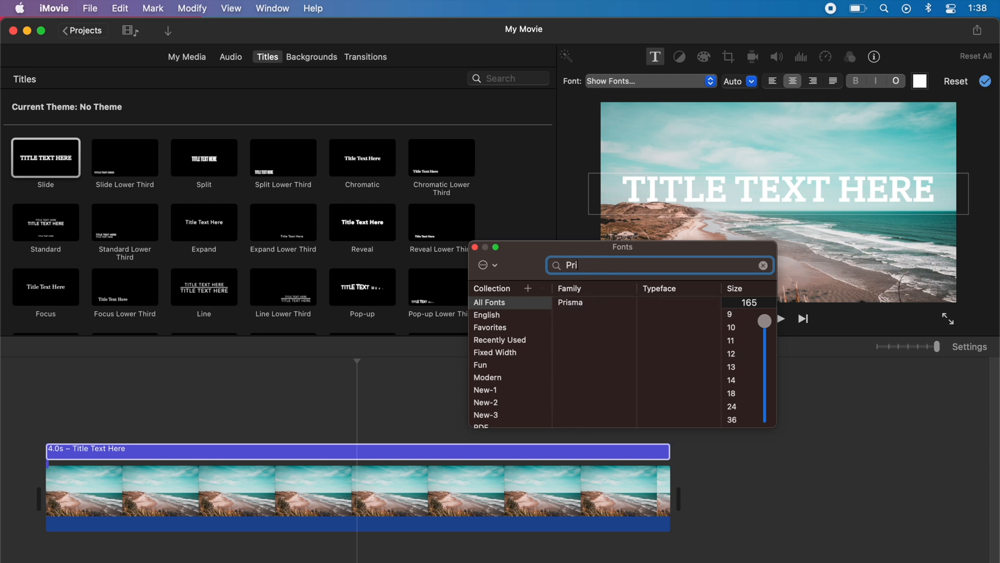
click(594, 304)
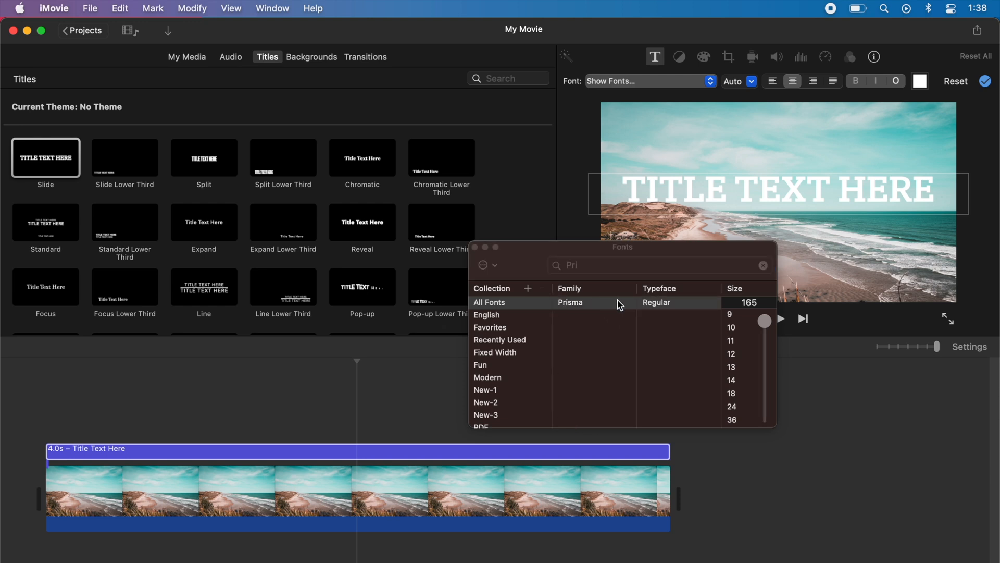
click(776, 188)
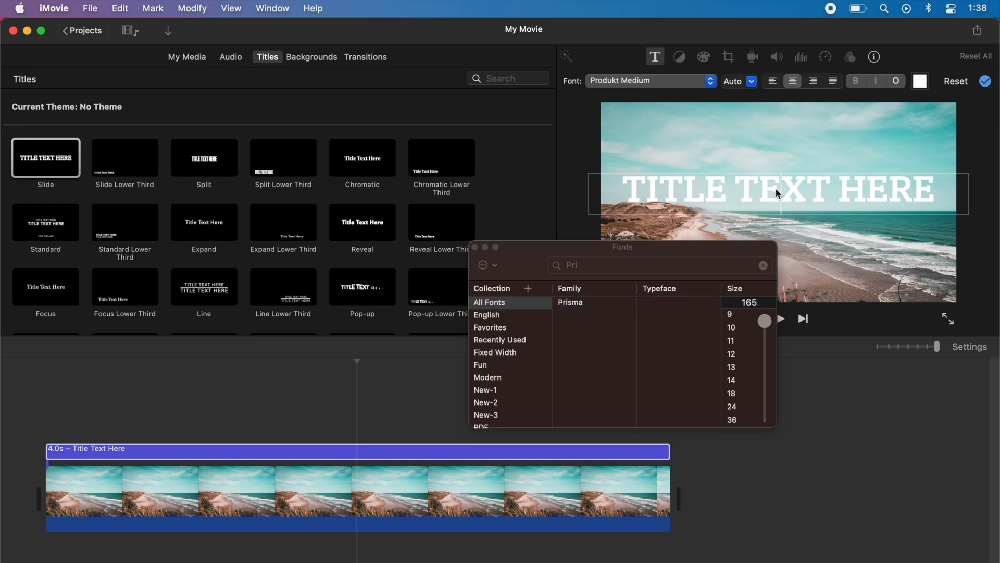
Select the whole title text and apply Prisma Regular from the Fonts panel
triple_click(775, 187)
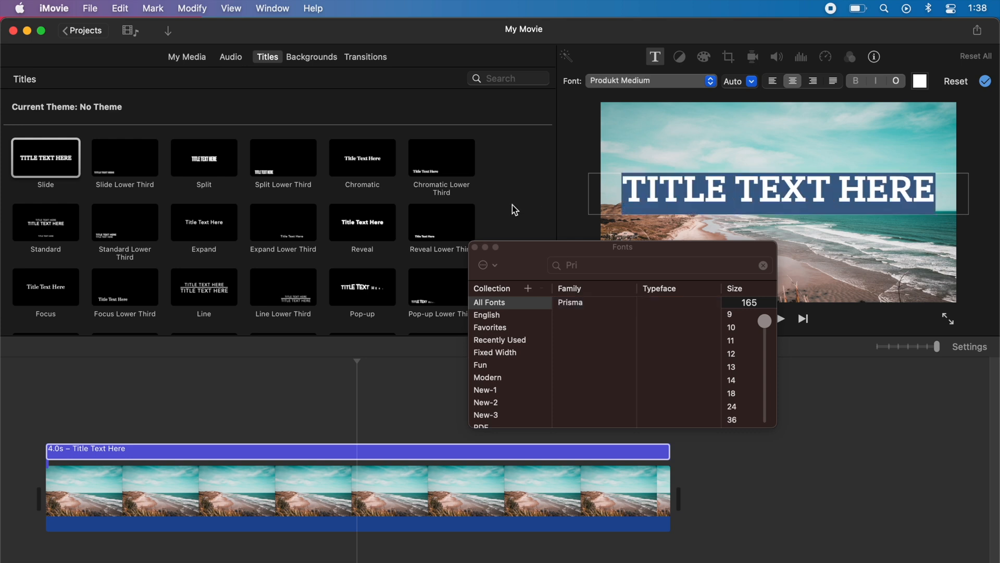
click(475, 246)
click(621, 81)
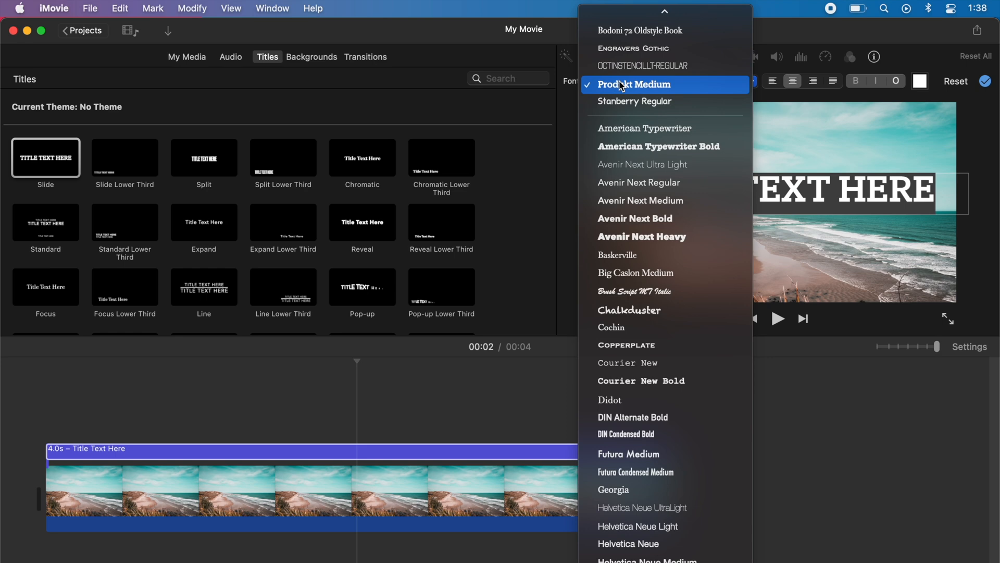
scroll(688, 376, down, 5)
click(642, 557)
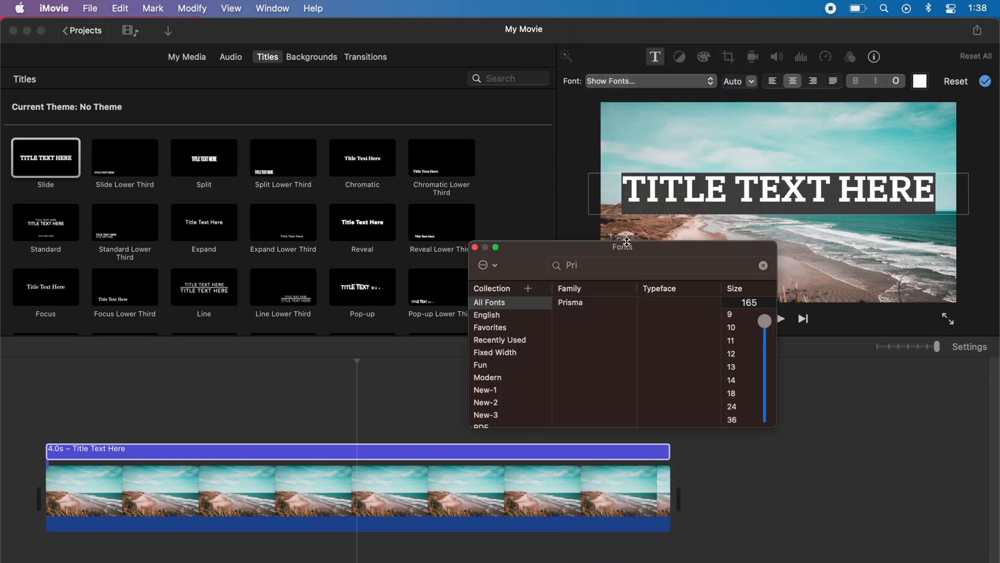
click(571, 302)
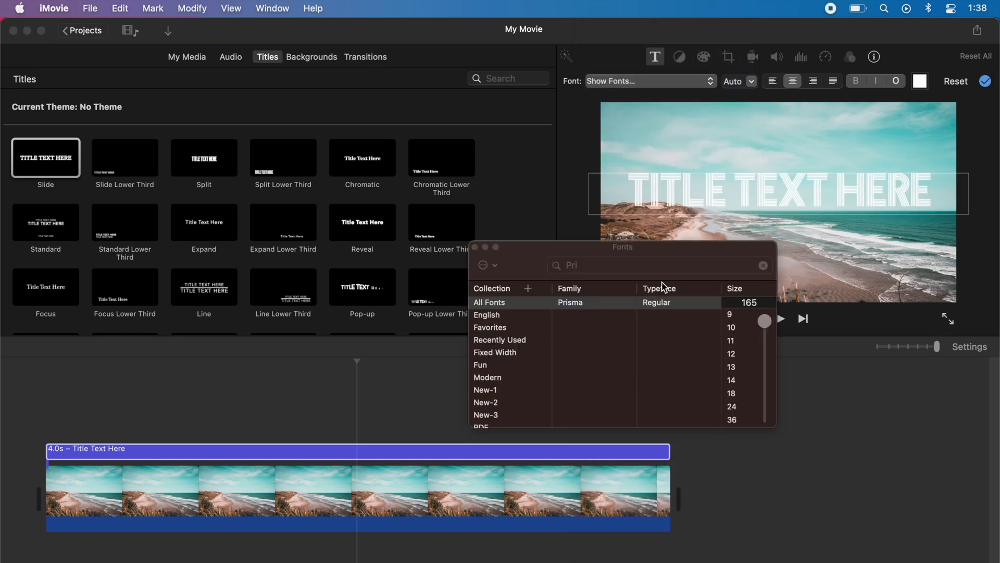
click(475, 247)
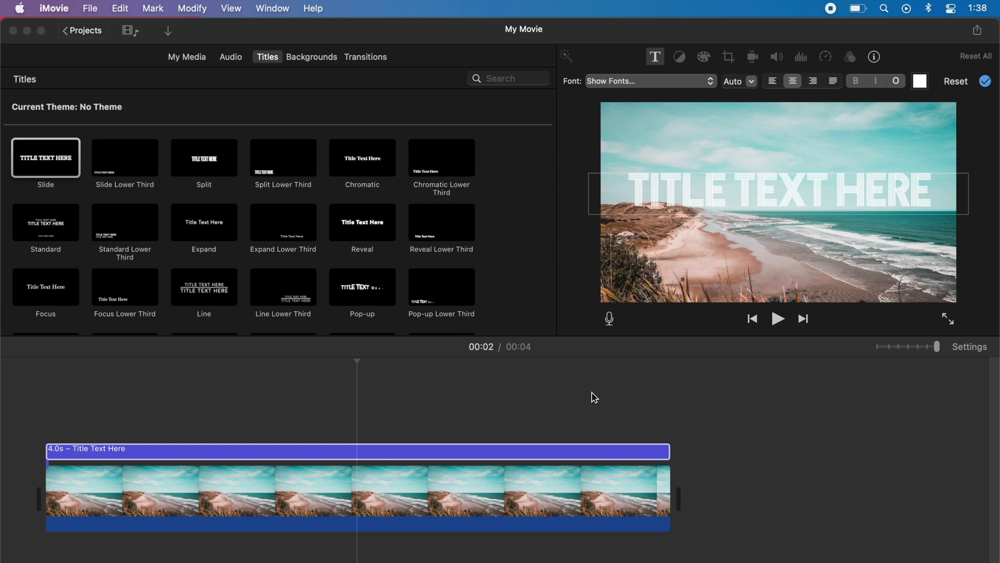
Exit title editing and select the title clip to preview it over the beach footage
click(292, 417)
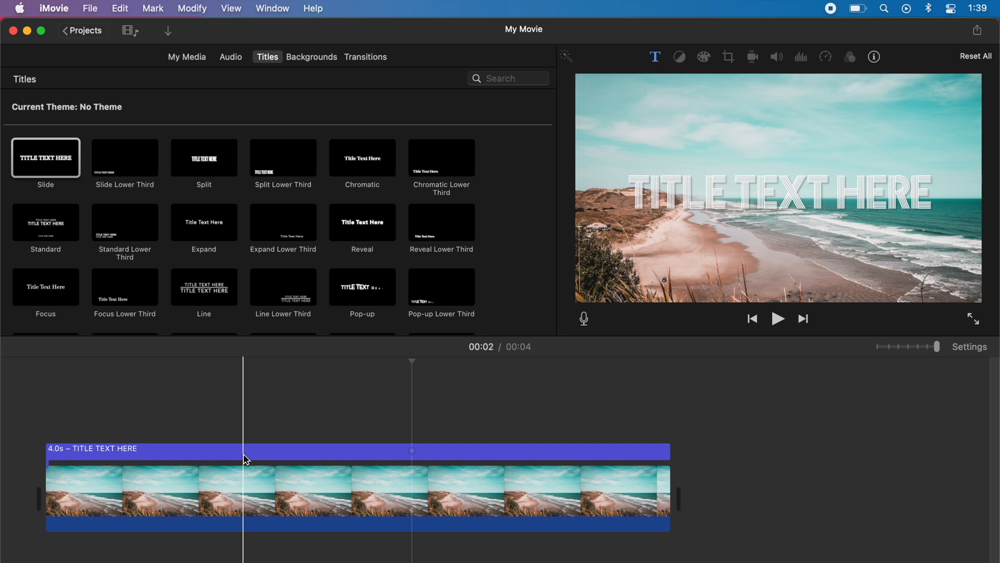
click(395, 452)
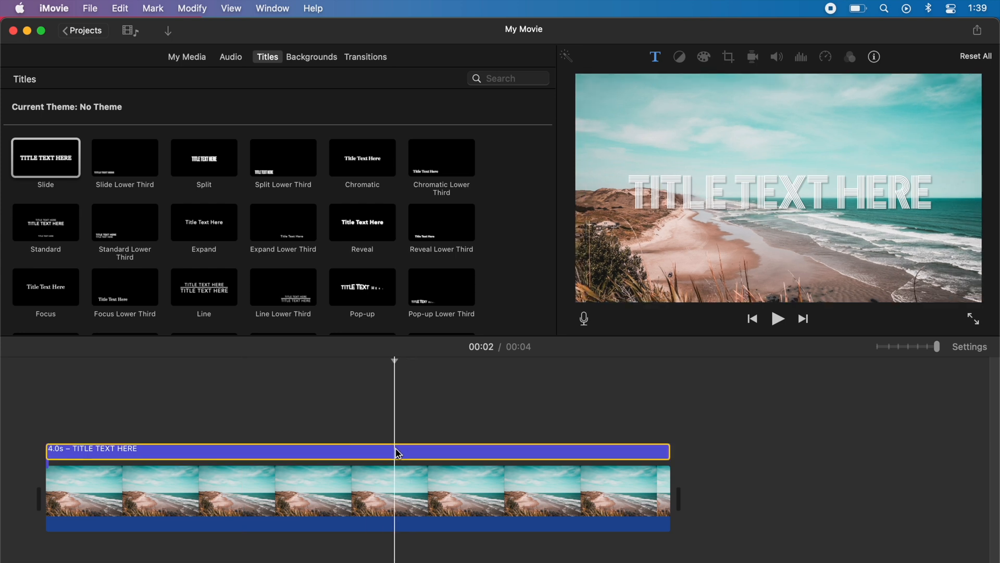